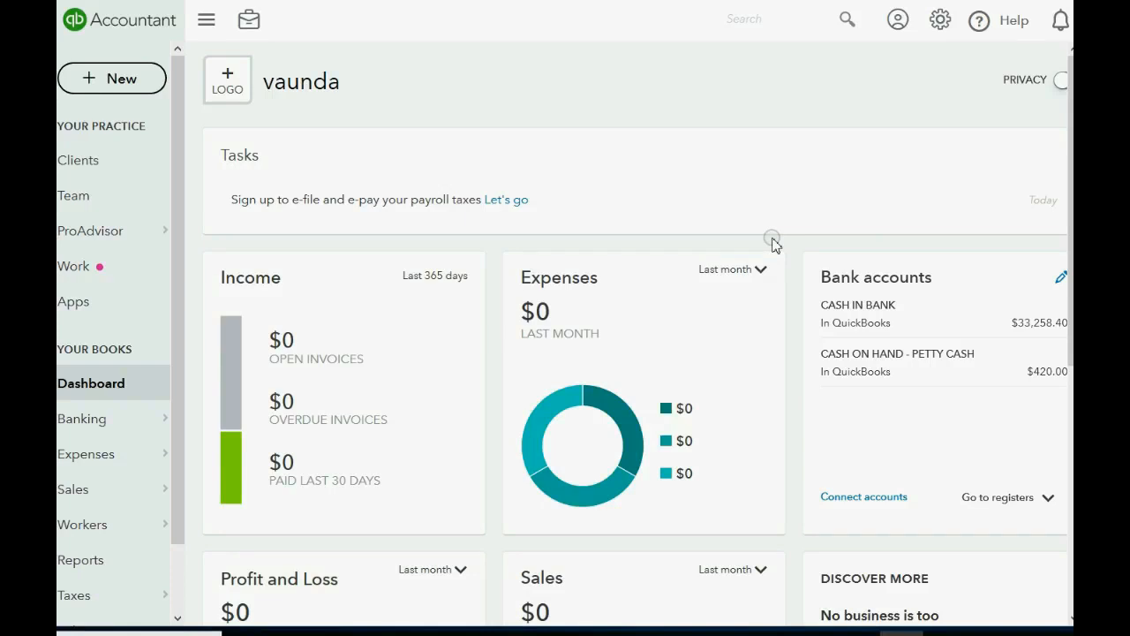
- Open a new Receive Payment form for recording a customer payment
left_click(111, 81)
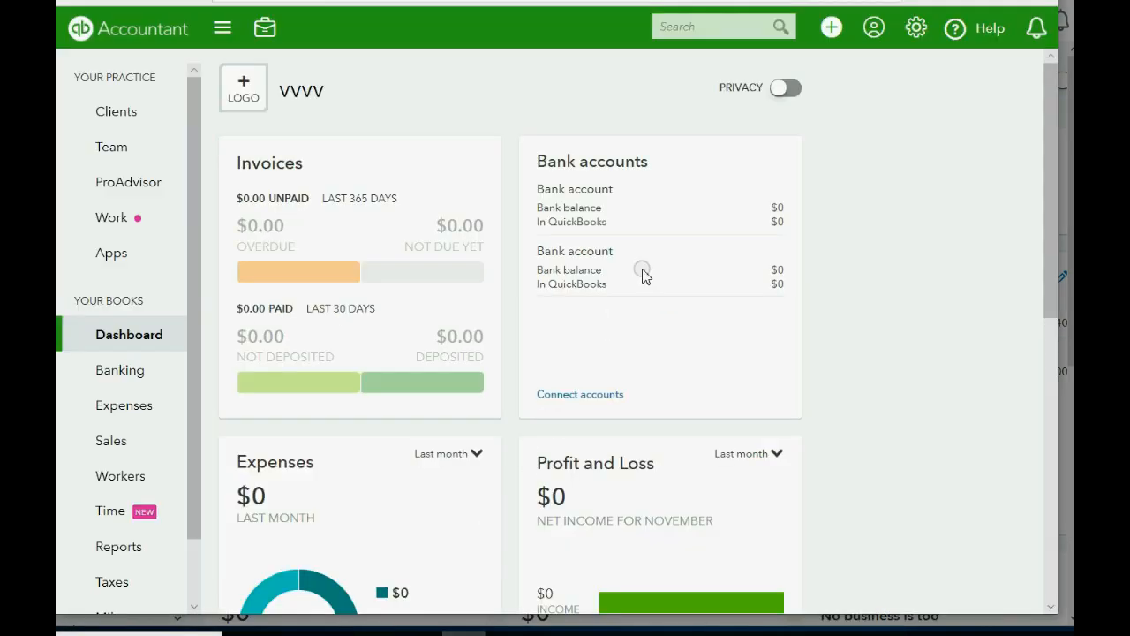
left_click(834, 30)
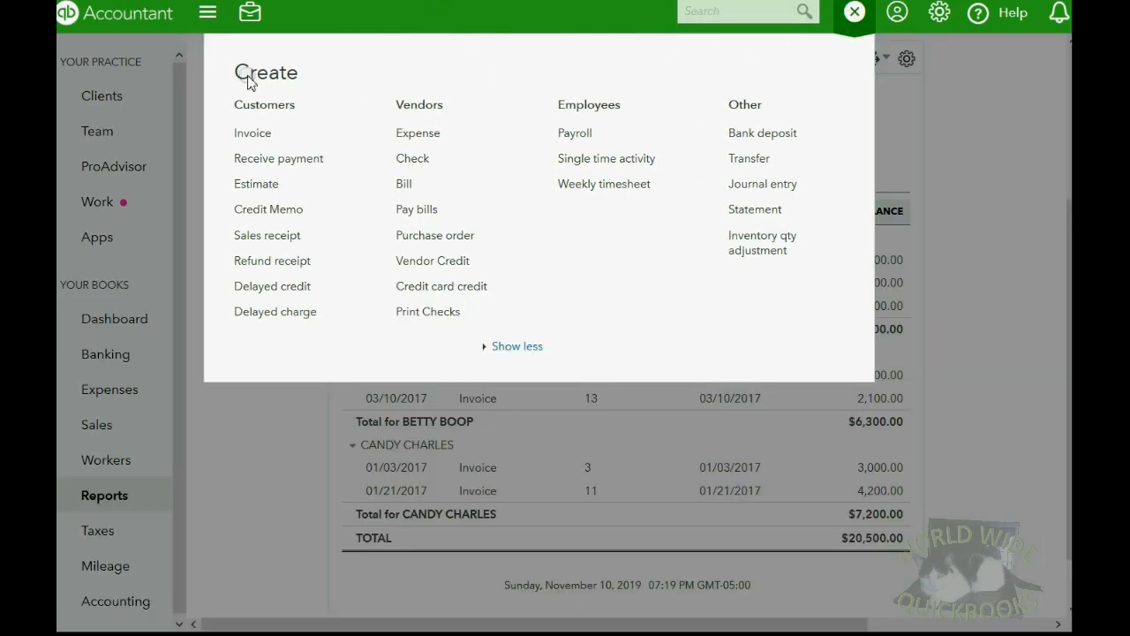
left_click(261, 162)
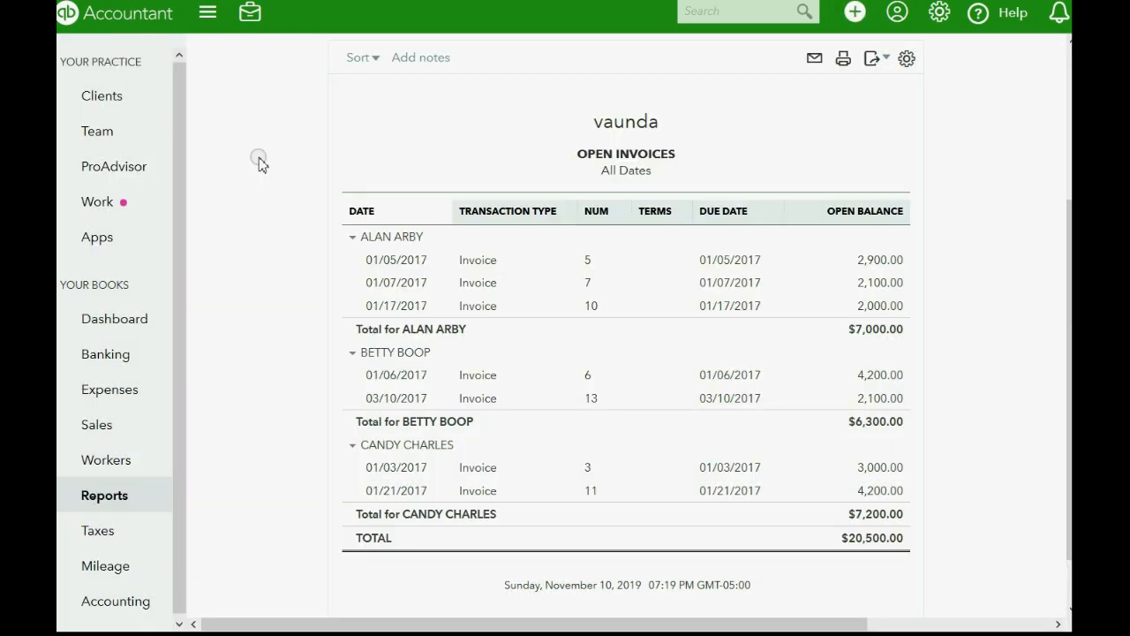
- Set the payment date to 03/24/2017
left_click(150, 196)
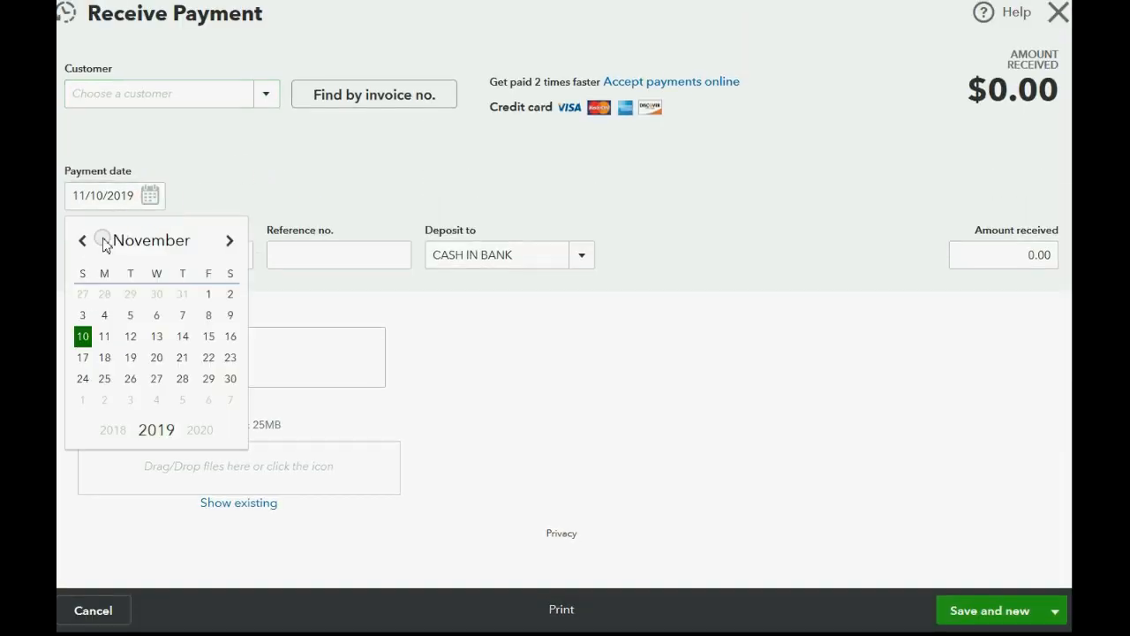
left_click(86, 242)
left_click(87, 242)
left_click(86, 242)
left_click(86, 242)
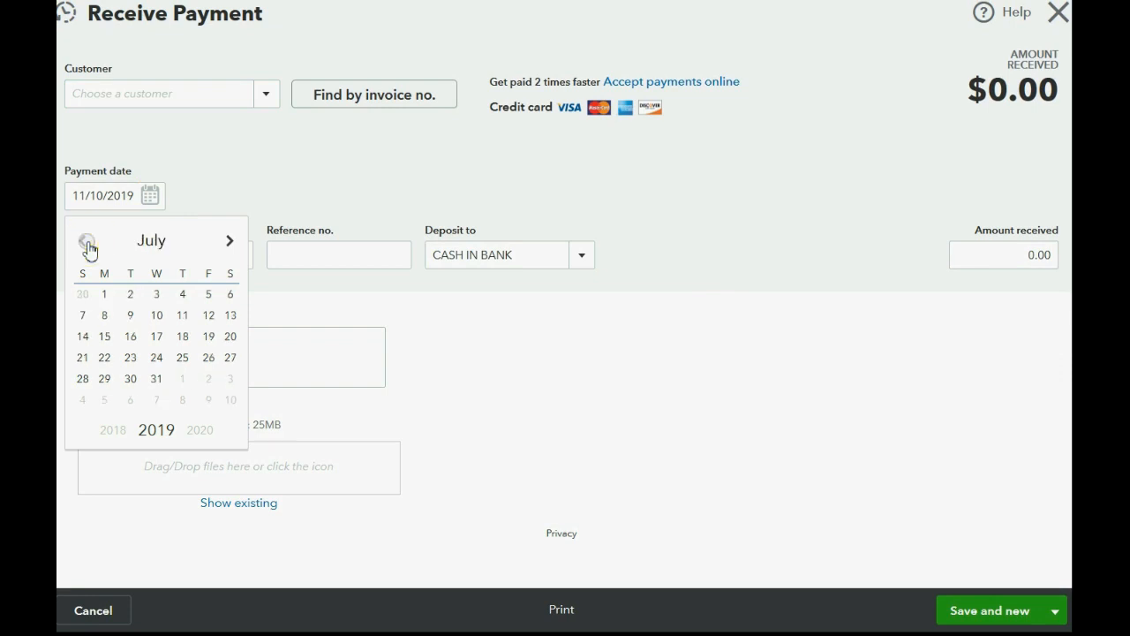
left_click(87, 242)
left_click(87, 242)
left_click(87, 242)
left_click(86, 242)
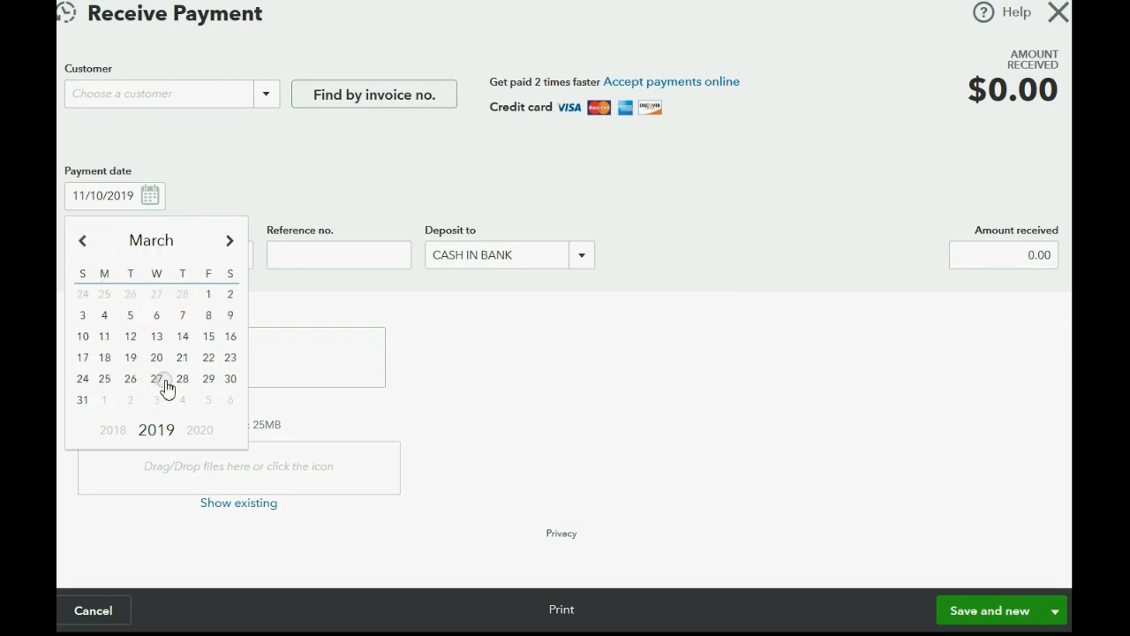
left_click(83, 380)
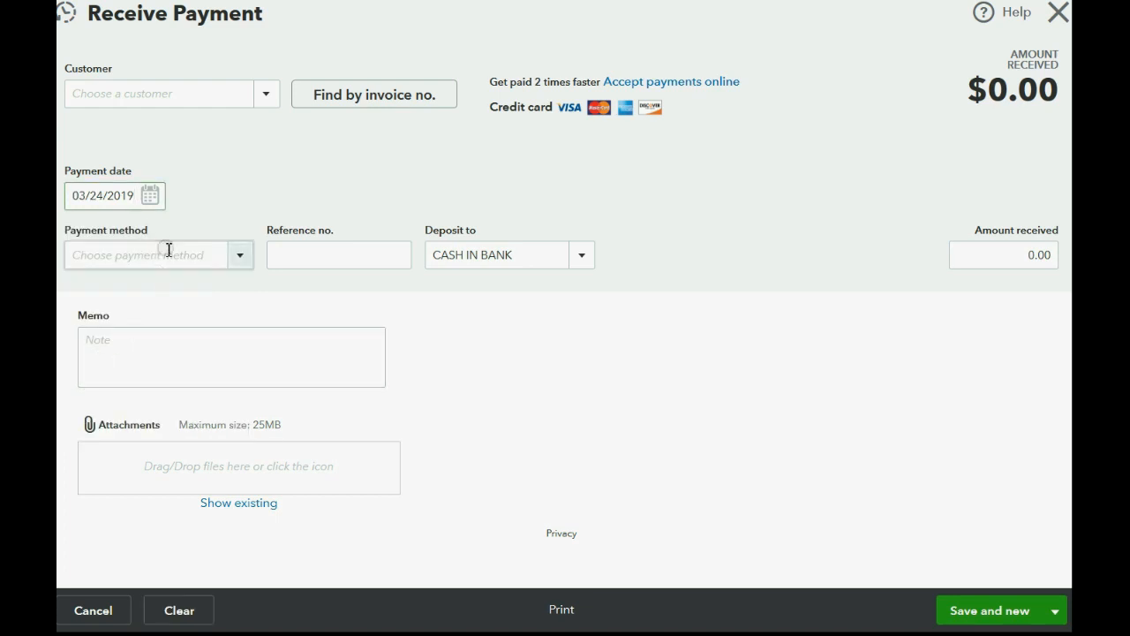
key("BackSpace")
type("7")
left_click(168, 250)
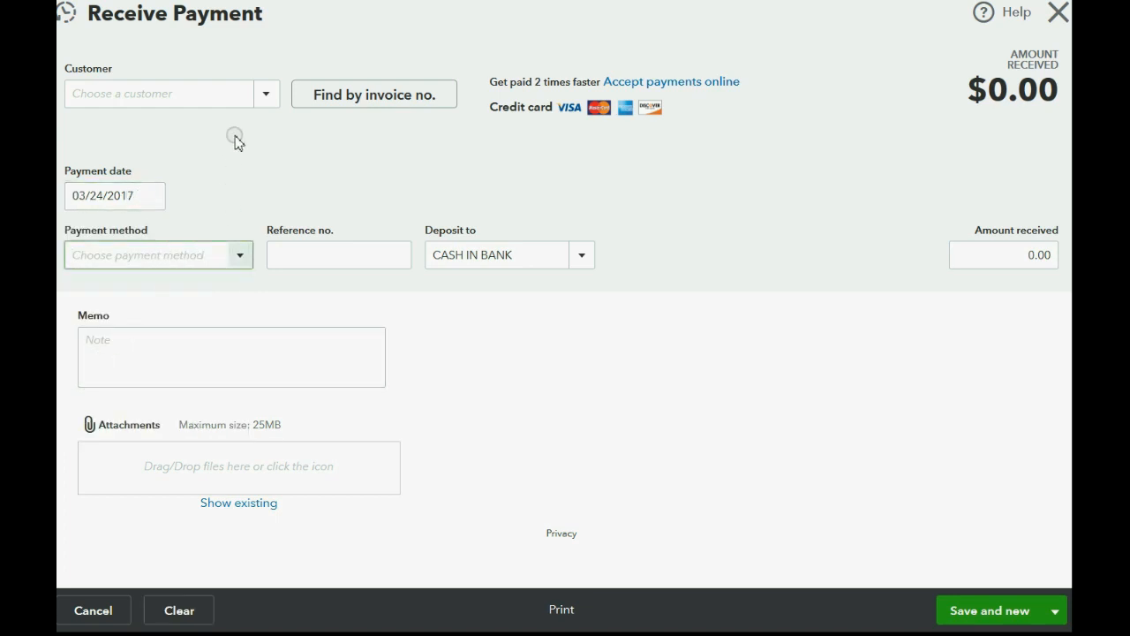
- Choose the first listed customer for the payment and set the payment method to Cash, with CASH IN BANK as the deposit account
left_click(265, 94)
left_click(227, 155)
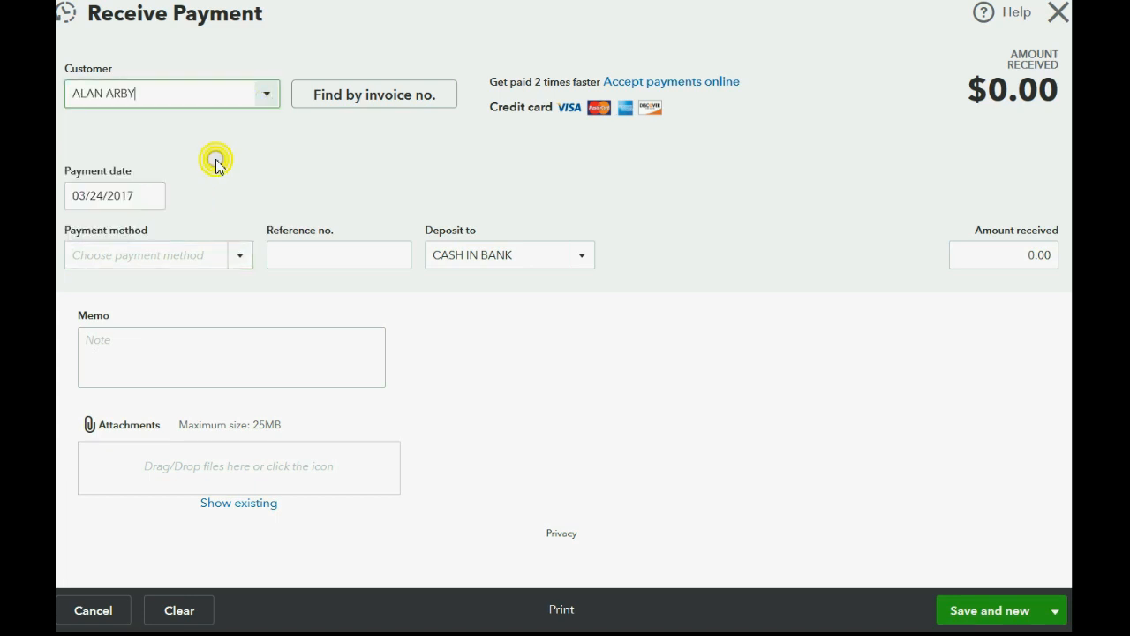
left_click(582, 256)
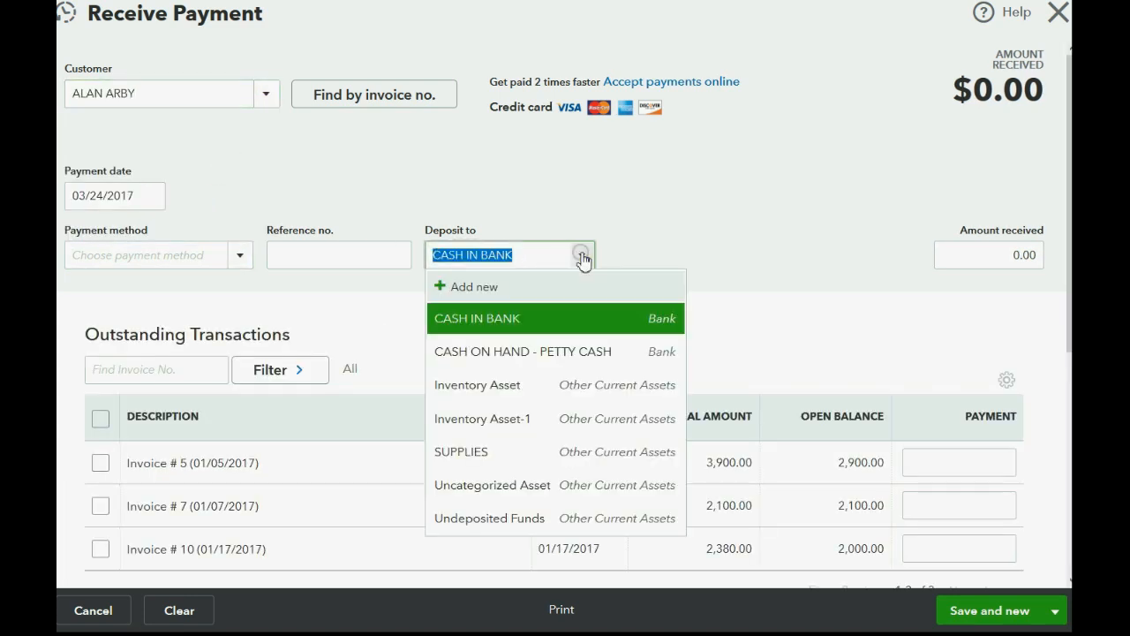
left_click(582, 256)
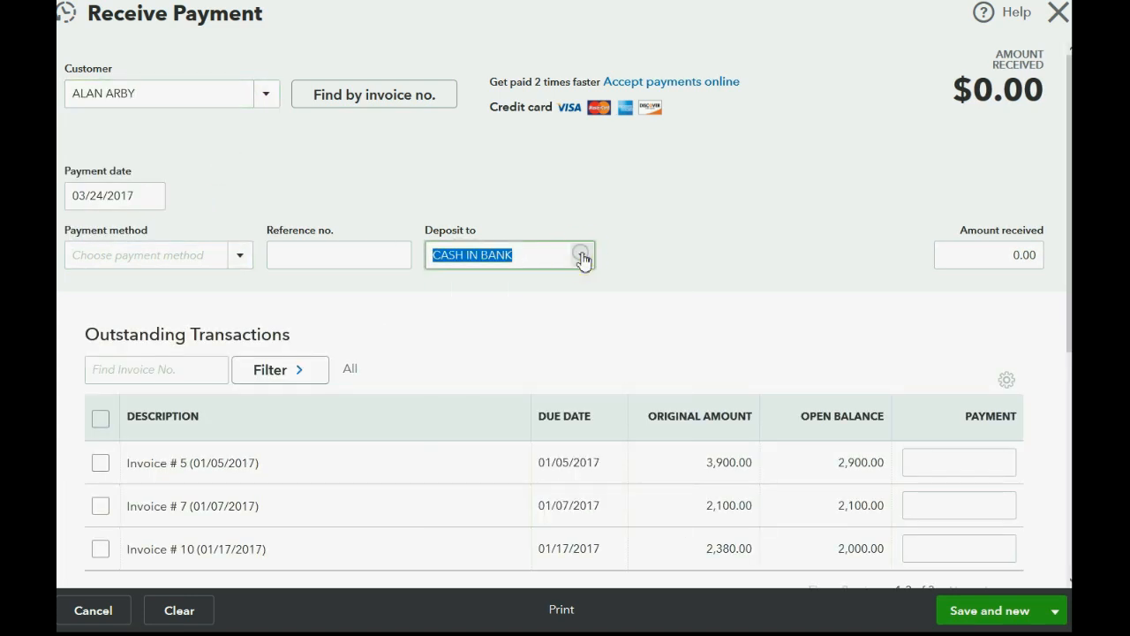
left_click(240, 257)
left_click(113, 348)
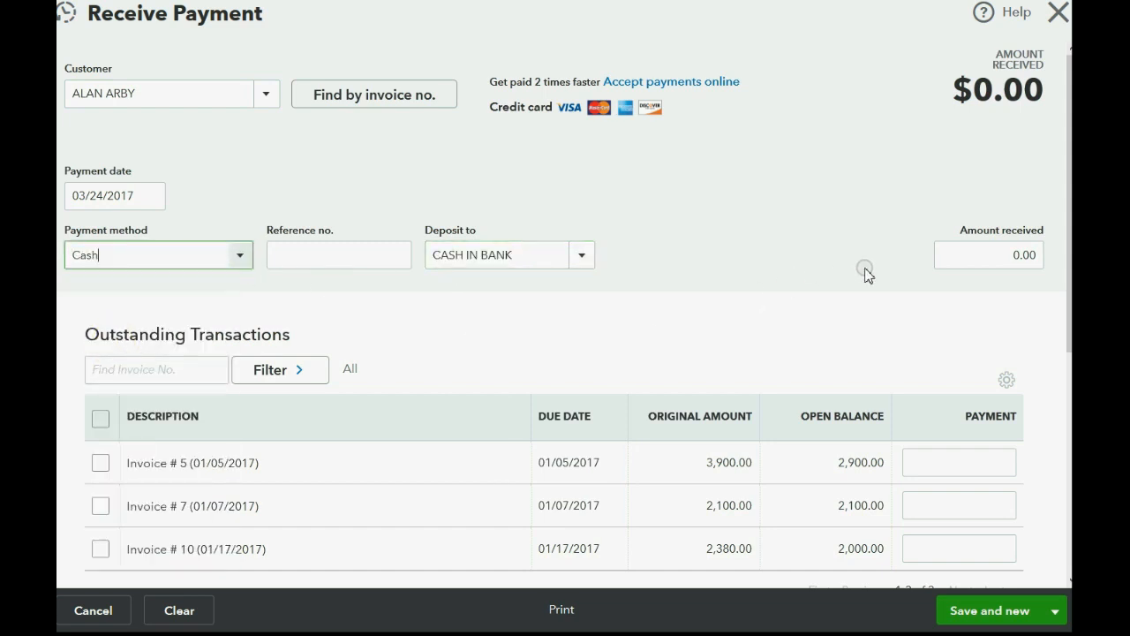
left_click(944, 254)
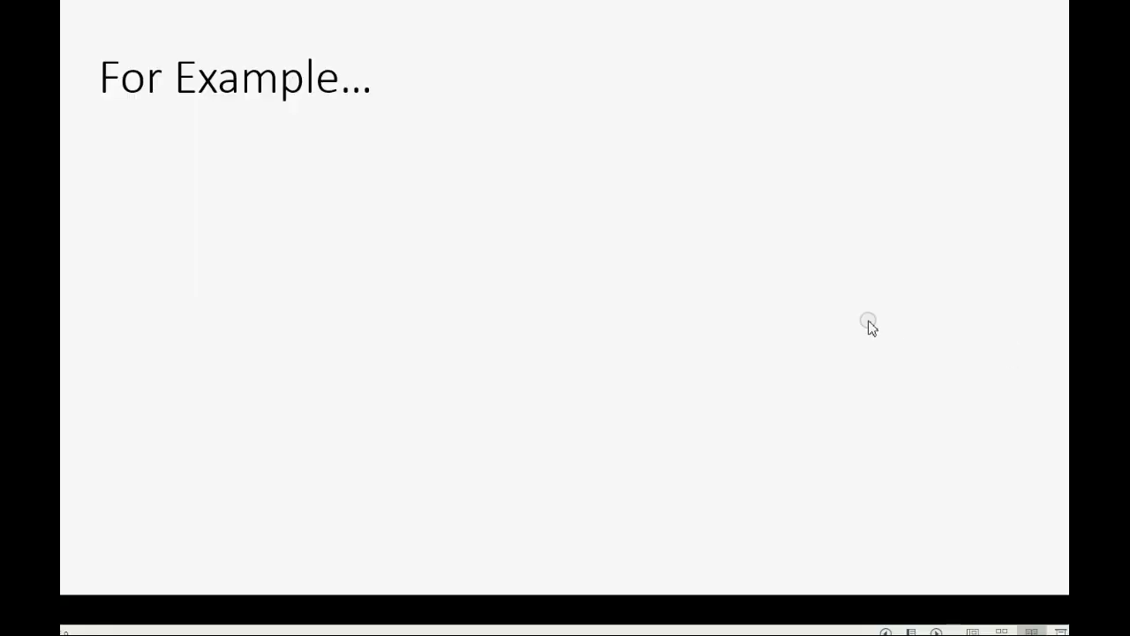
left_click(870, 327)
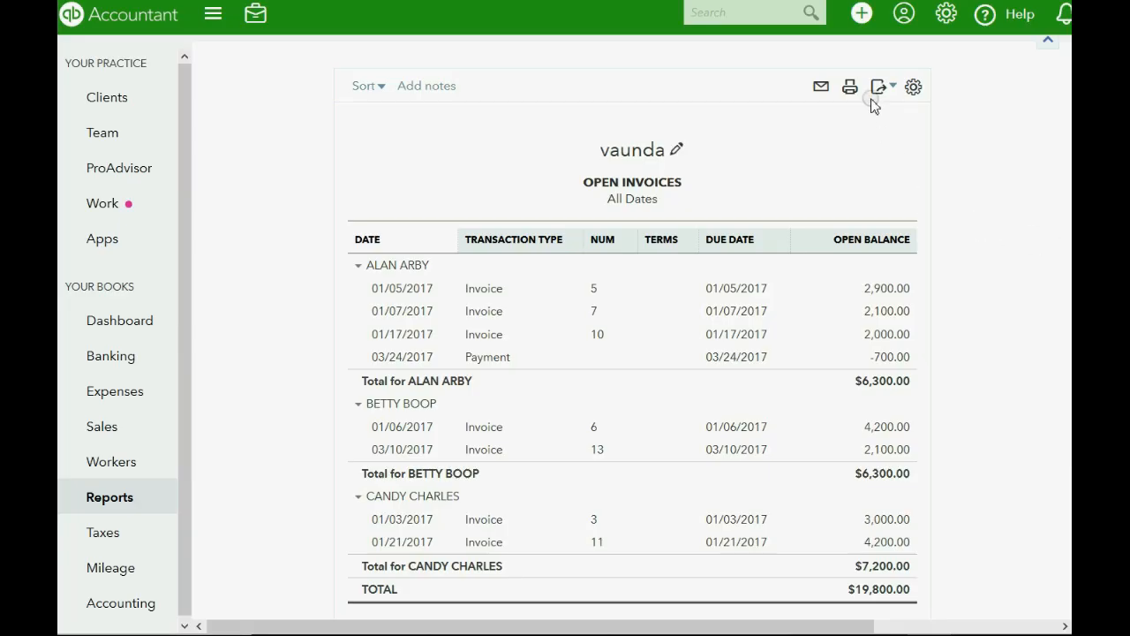
- Create a new invoice for the first listed customer and set its invoice date to 03/25/2017
left_click(862, 27)
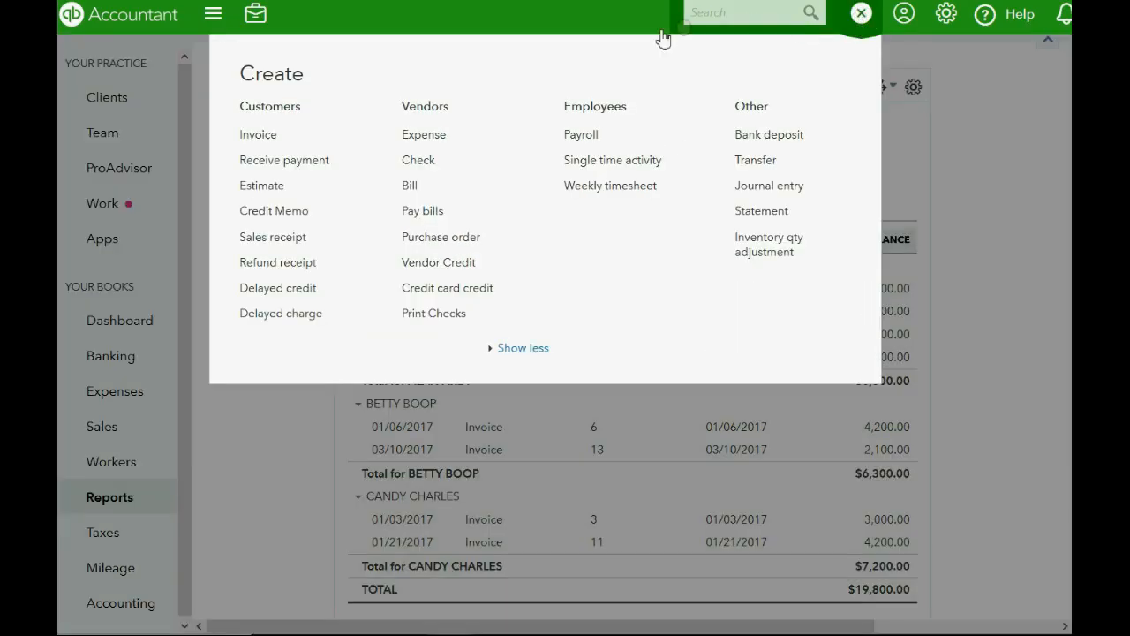
left_click(257, 138)
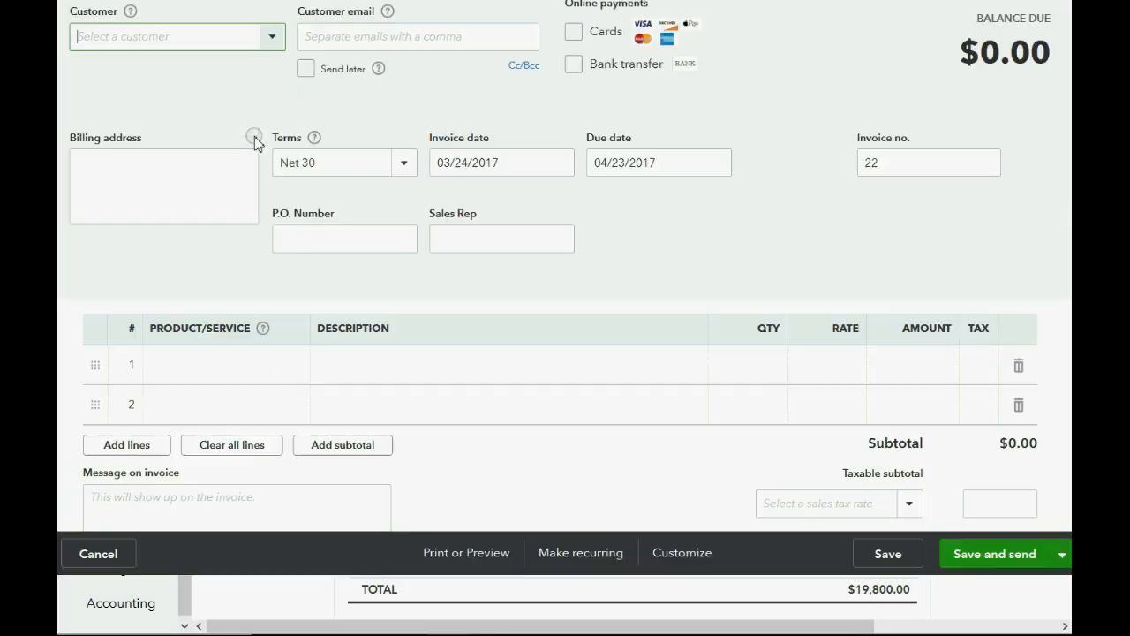
left_click(272, 98)
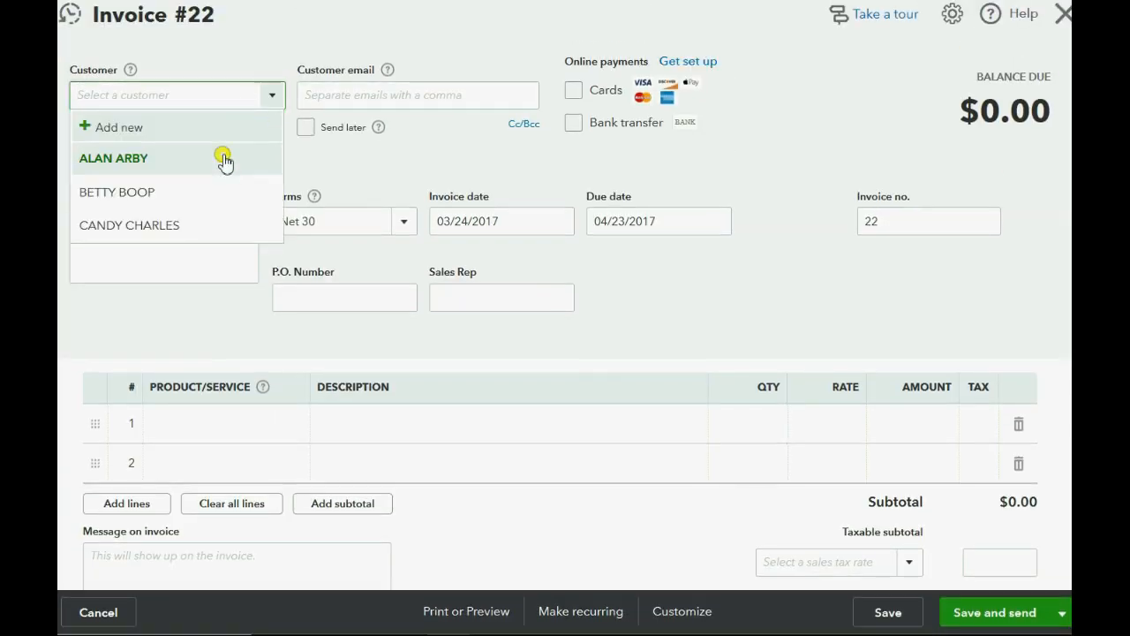
left_click(223, 159)
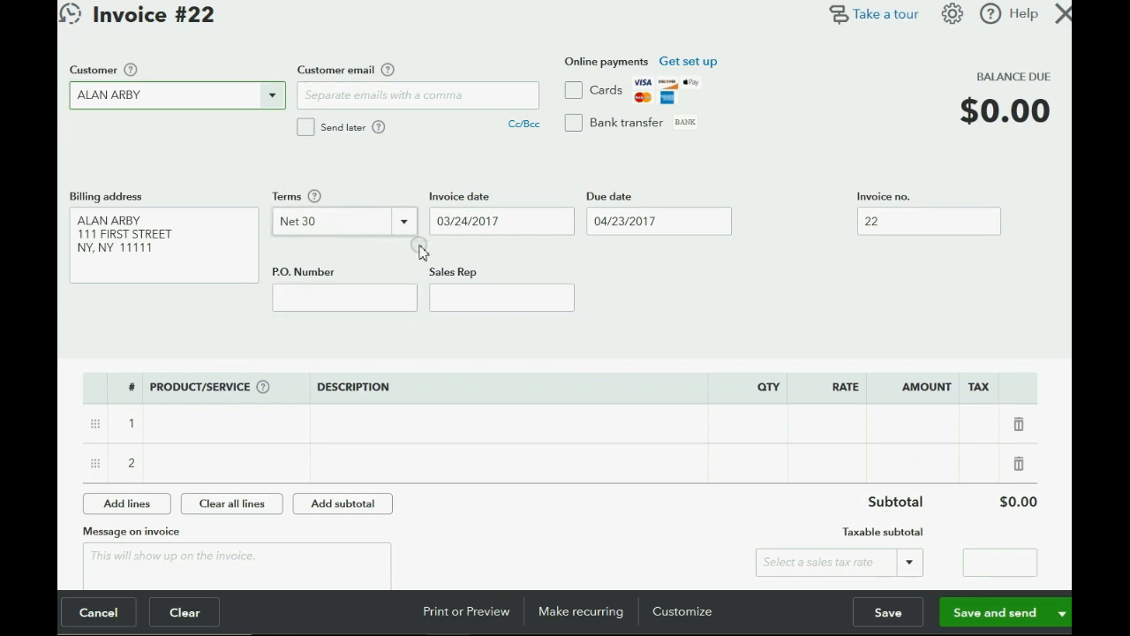
left_click(559, 221)
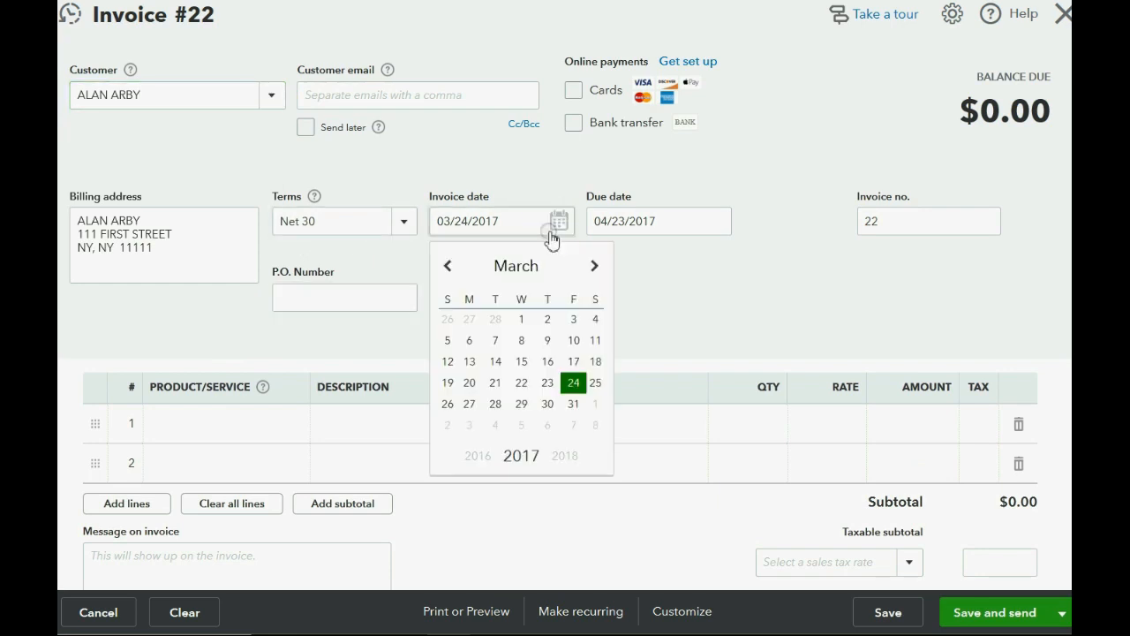
left_click(595, 383)
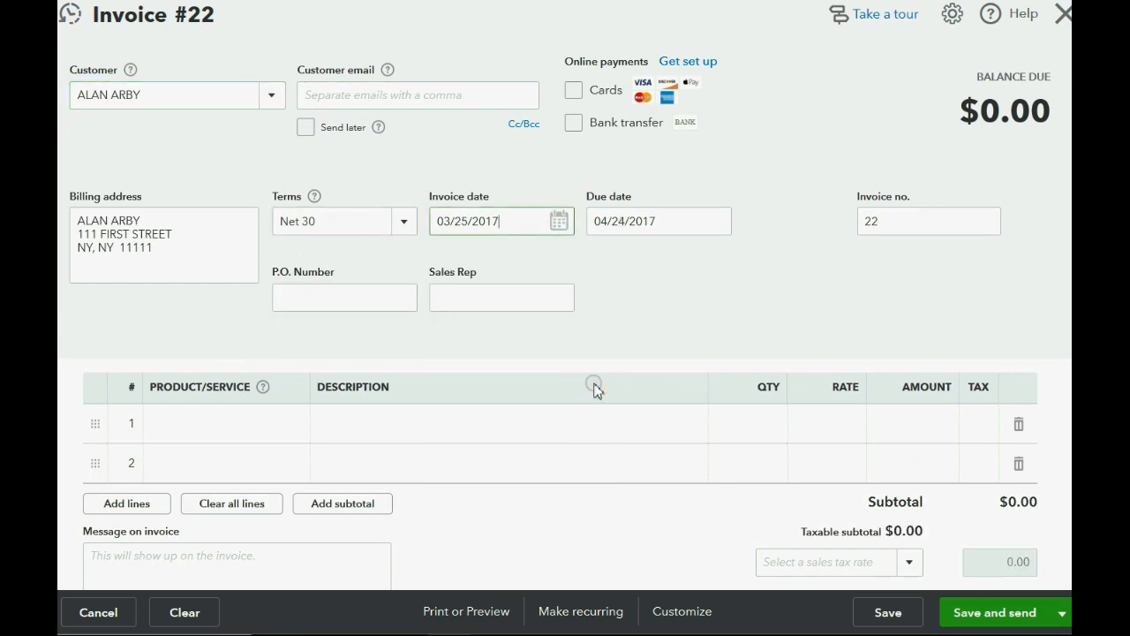
- Add EDITING INCOME to the first invoice line with a quantity of 5
left_click(237, 422)
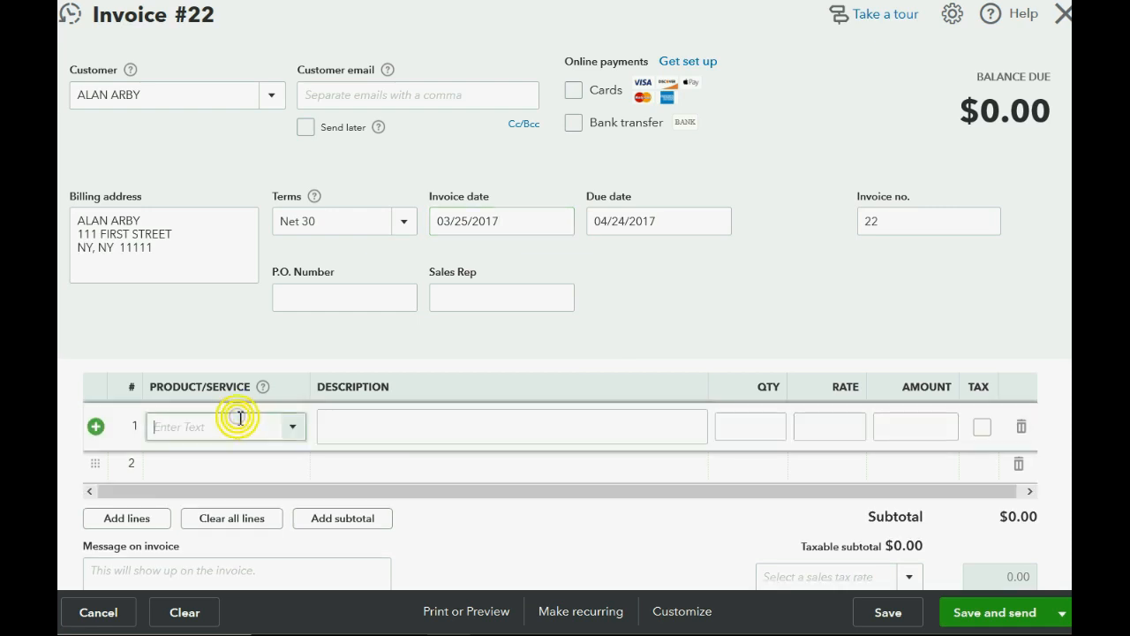
left_click(293, 428)
left_click(281, 488)
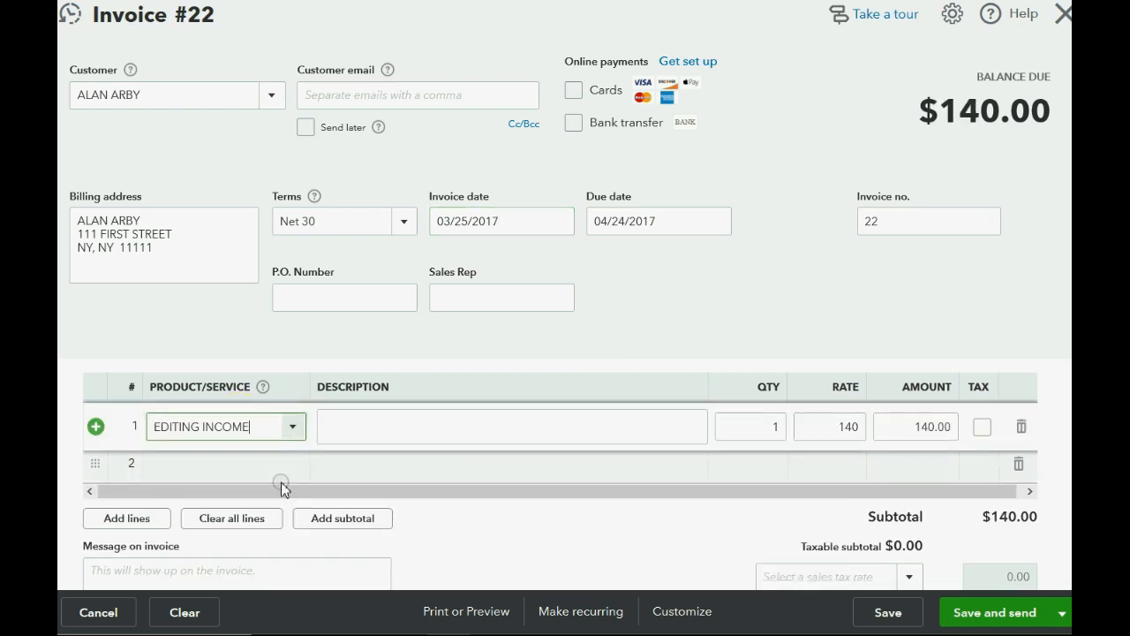
left_click(757, 426)
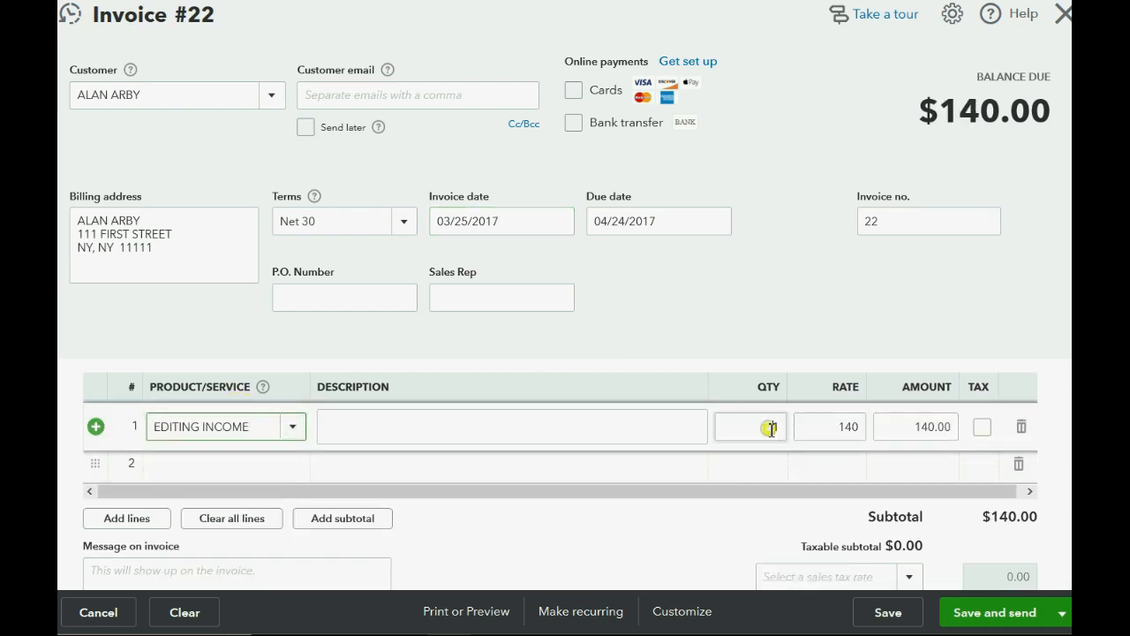
type("5")
left_click(824, 429)
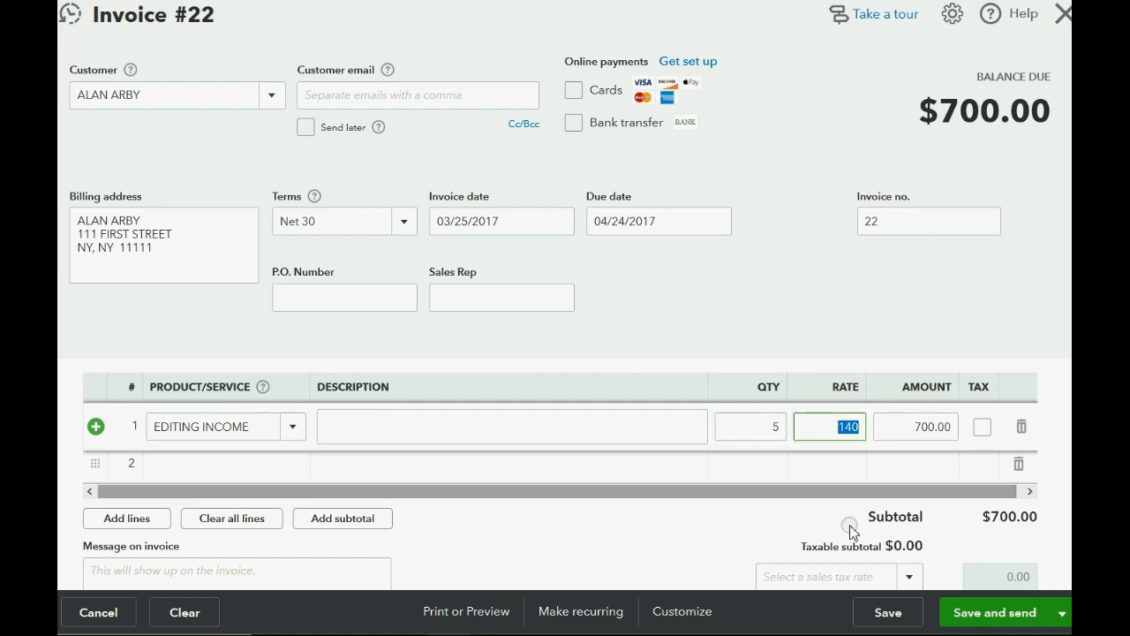
- Save and close the invoice, and review the open invoices in the report
left_click(1053, 618)
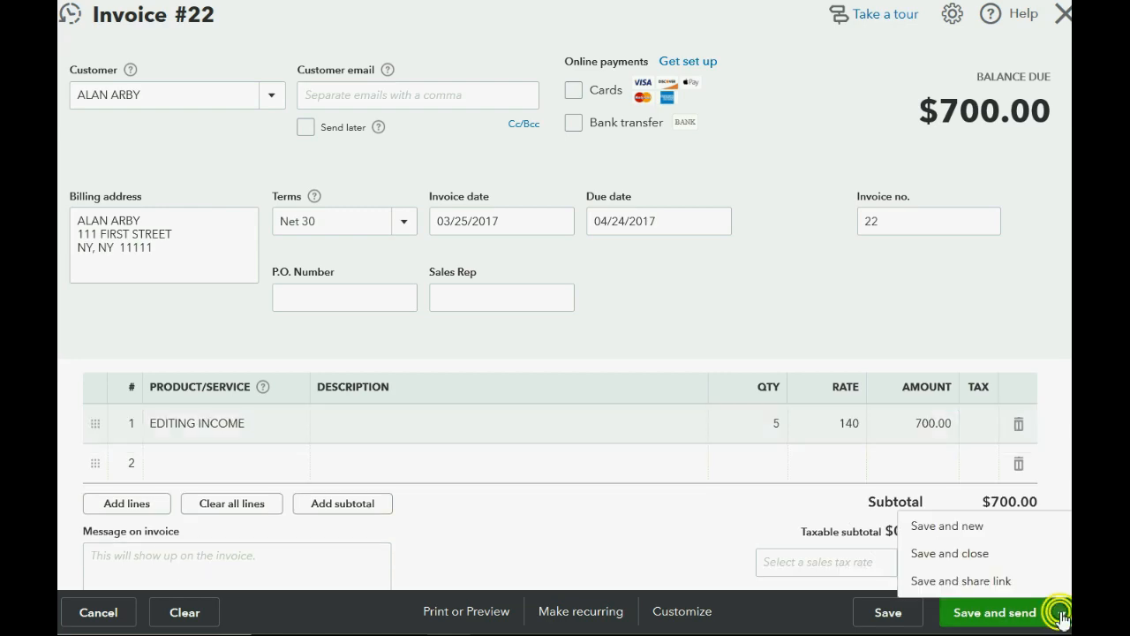
left_click(1017, 554)
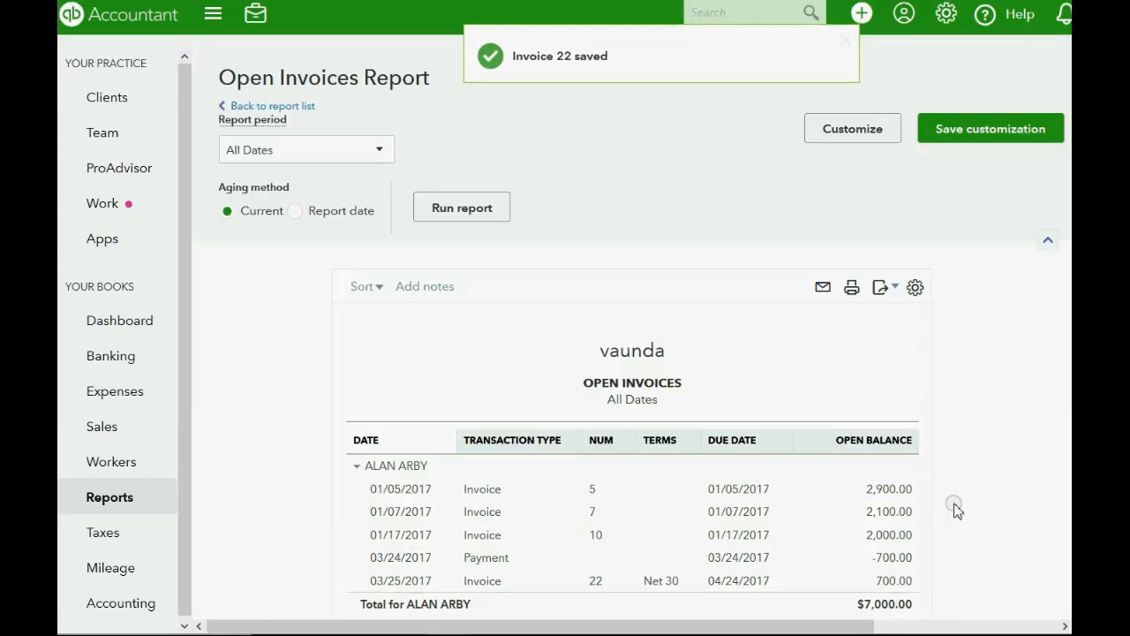
scroll(939, 489, "down", 2)
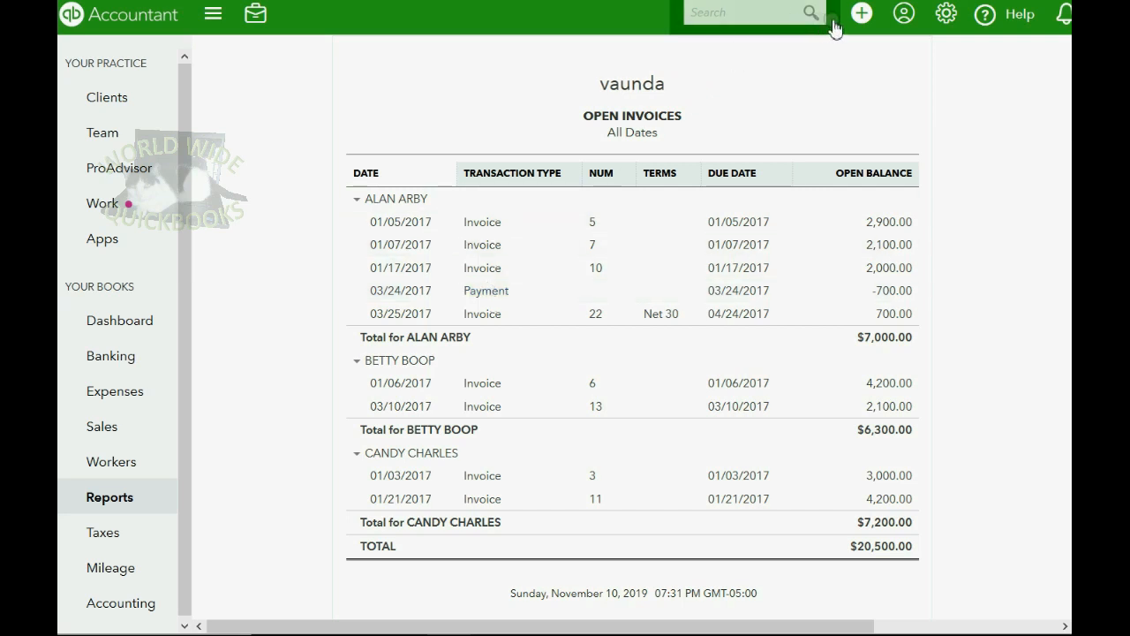
- Start a new Receive Payment entry for the first listed customer, keeping the payment date of 03/25/2017
left_click(861, 14)
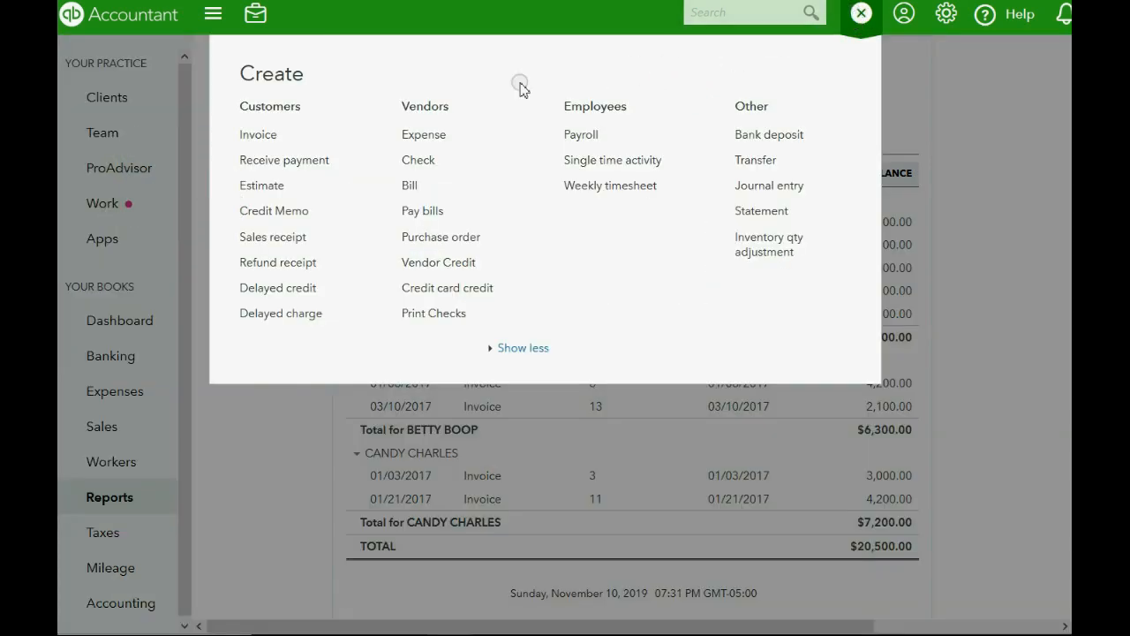
left_click(311, 164)
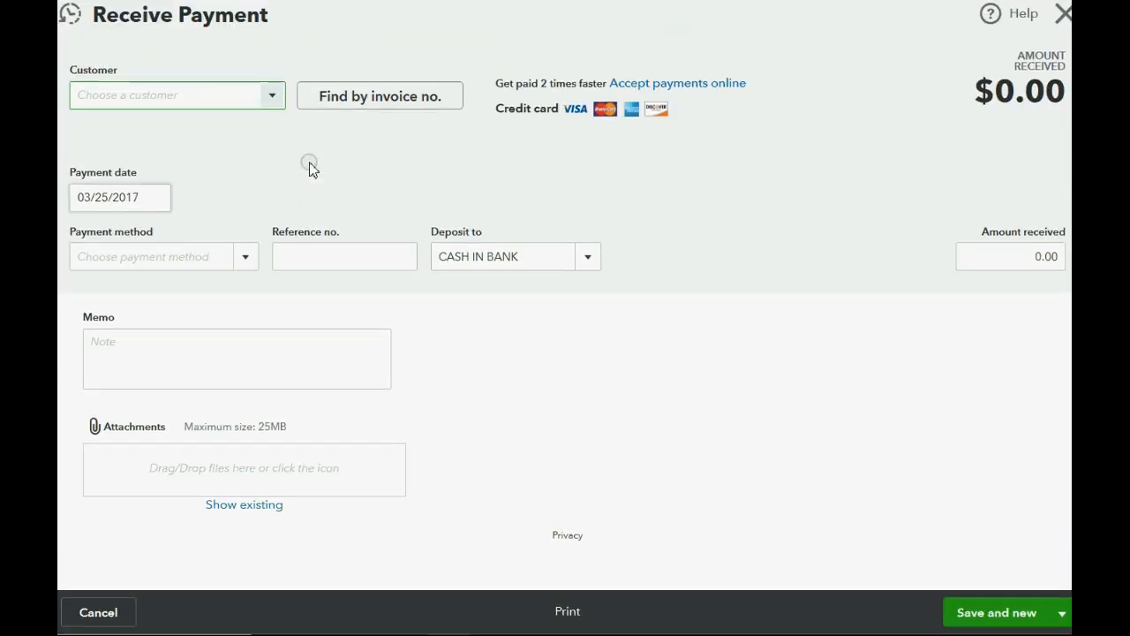
left_click(272, 93)
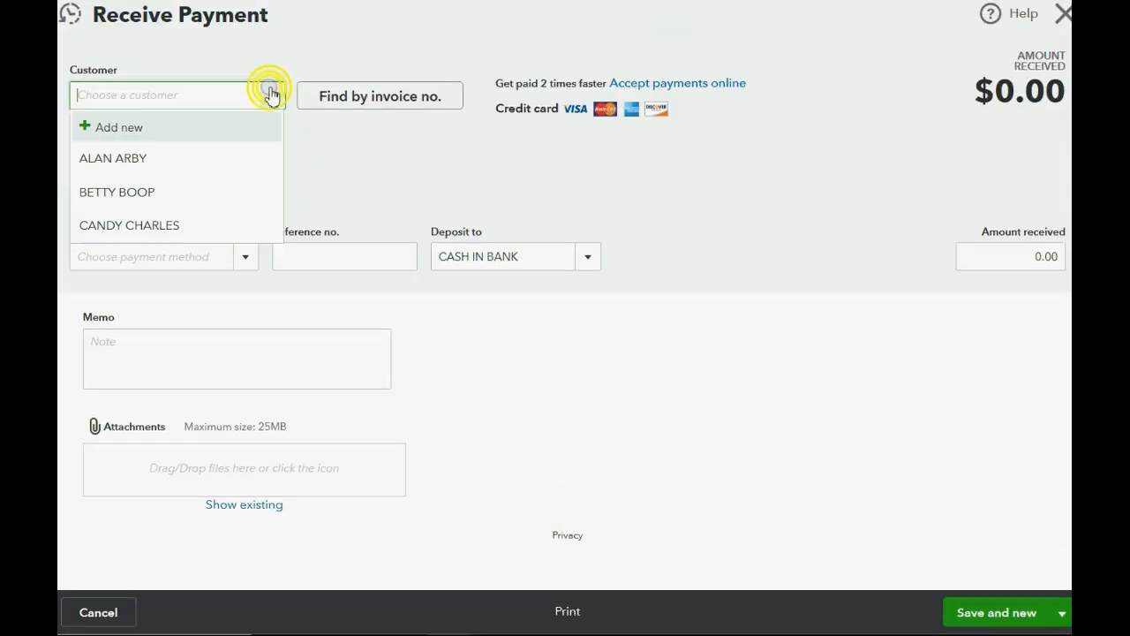
left_click(218, 151)
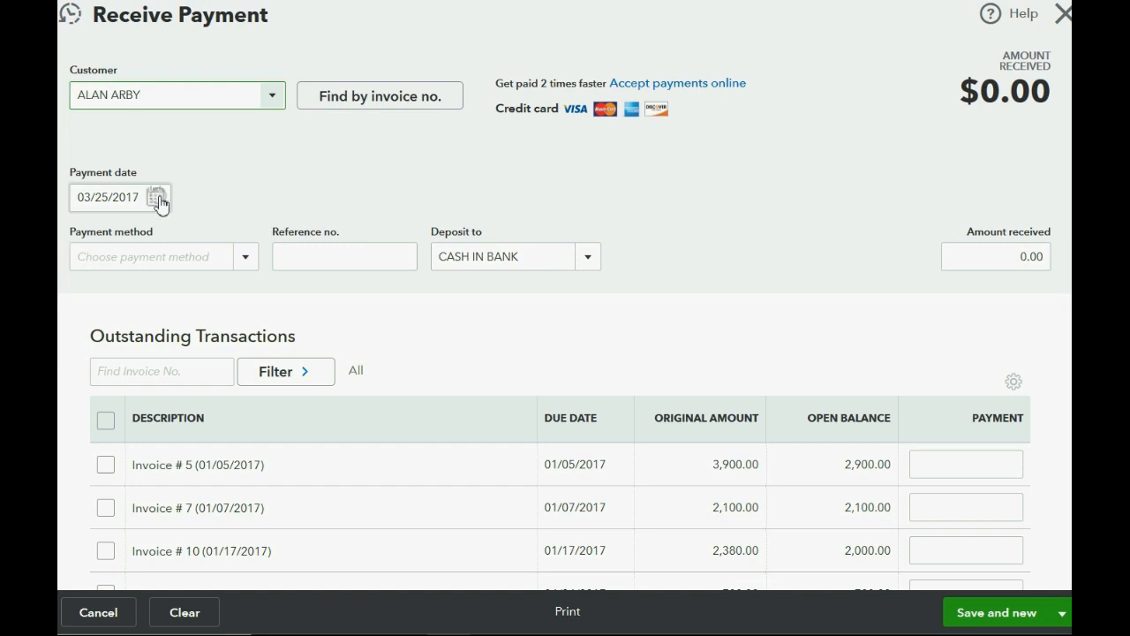
left_click(158, 199)
left_click(222, 165)
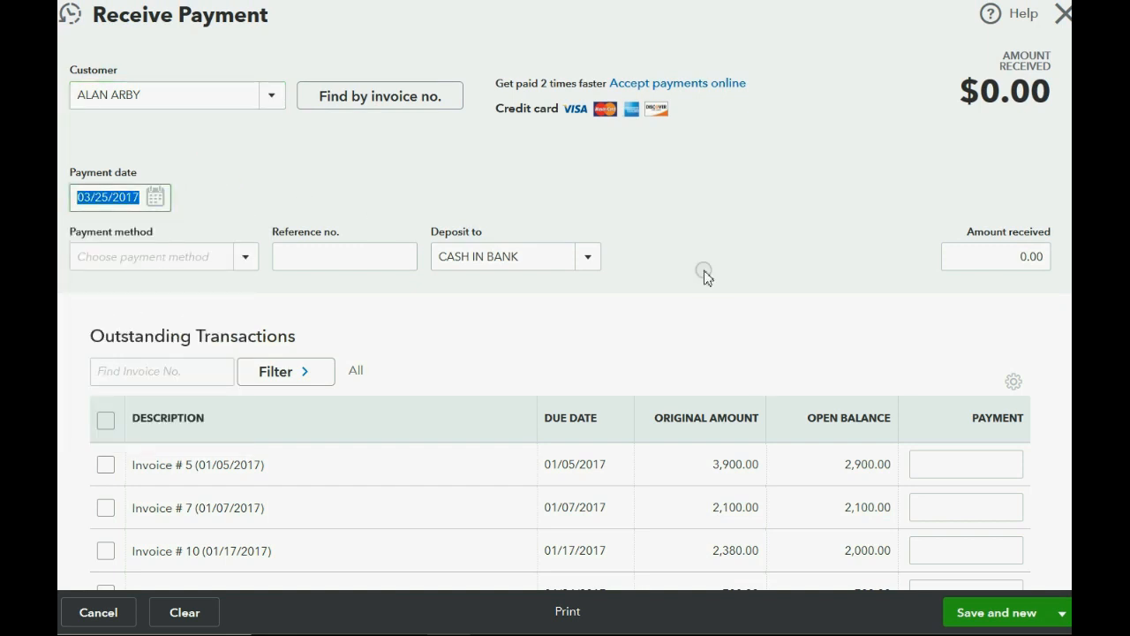
- Select the 03/25/2017 invoice and apply the unapplied payment of 03/24/2017 to it as a credit
scroll(719, 279, "down", 2)
scroll(719, 279, "down", 2)
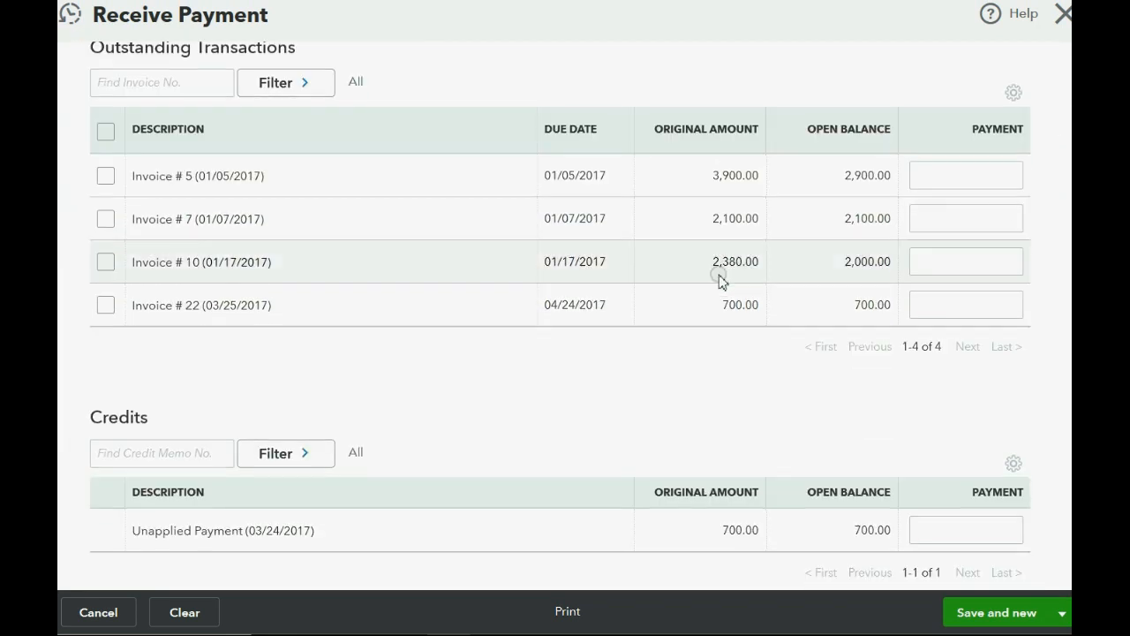
left_click(120, 309)
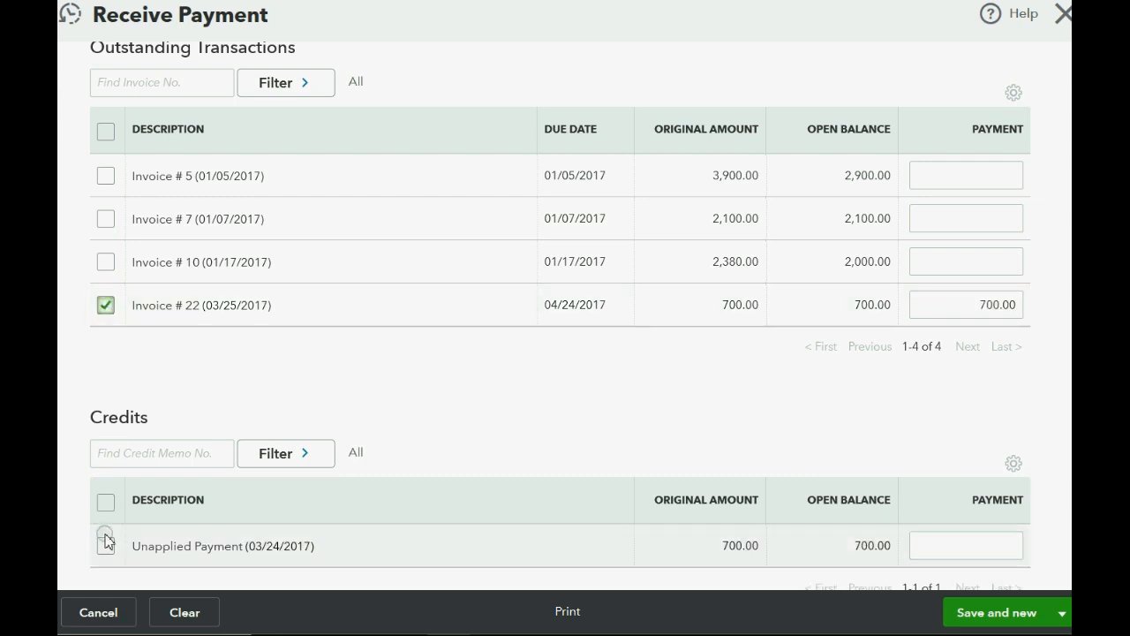
left_click(105, 546)
scroll(101, 551, "down", 1)
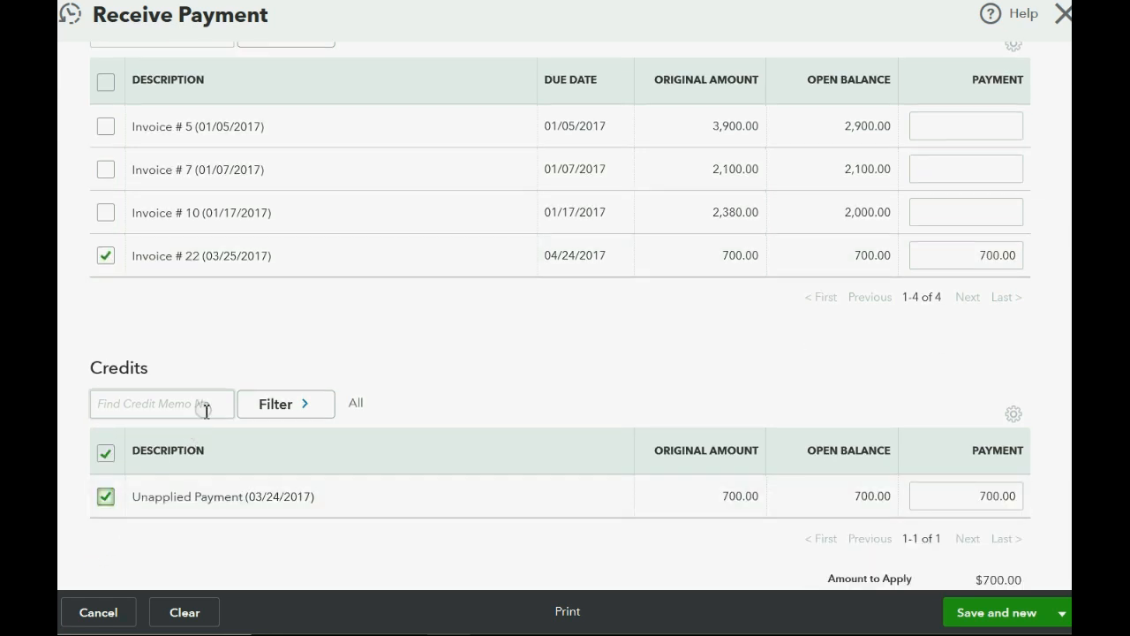
- Check the payment date, selected invoice and applied credit on the Receive Payment form, and save and close the payment
scroll(208, 403, "down", 1)
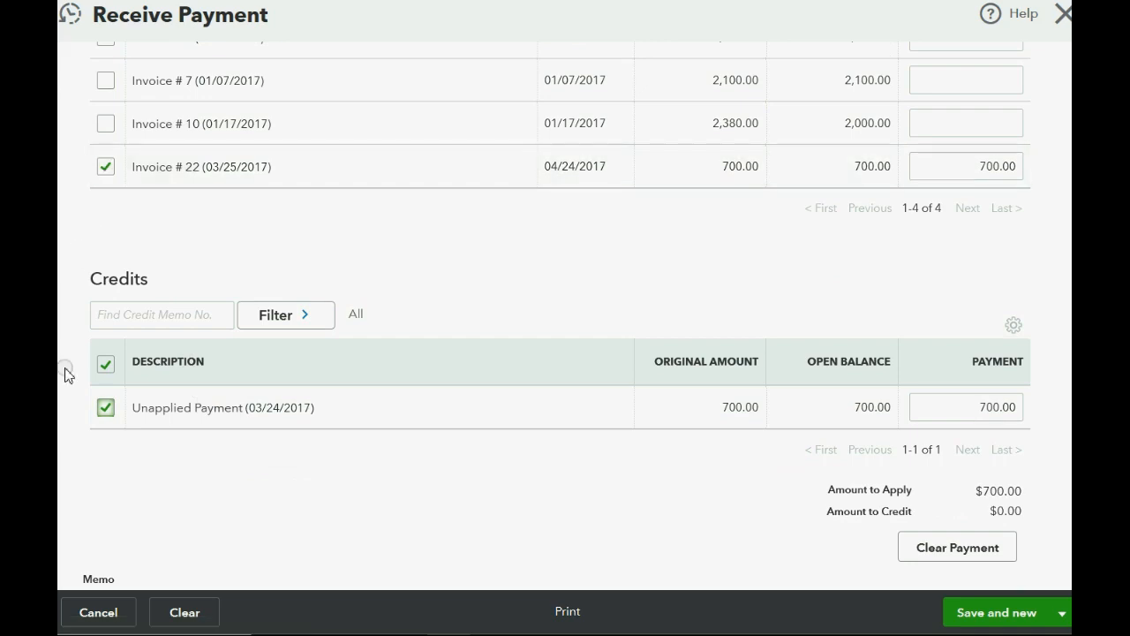
scroll(114, 231, "up", 3)
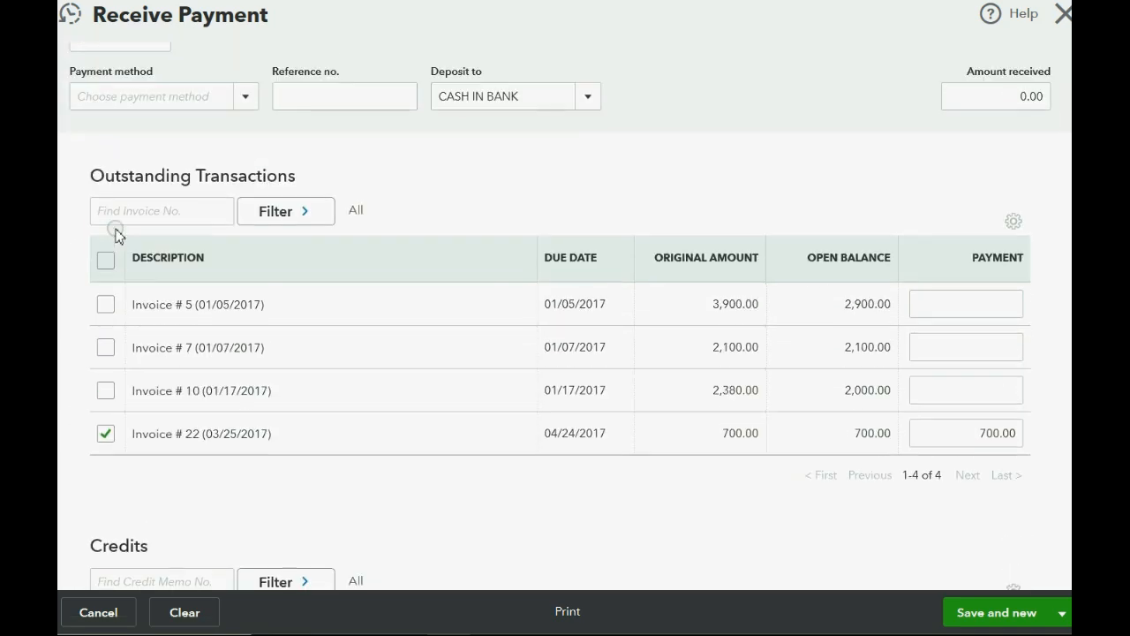
scroll(117, 233, "up", 2)
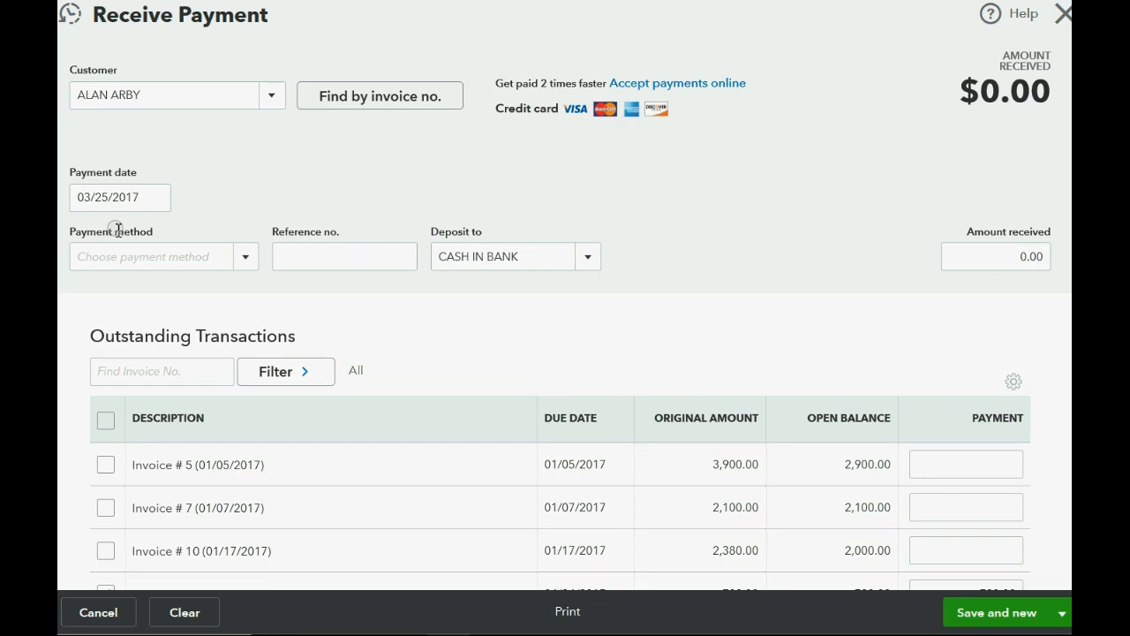
scroll(378, 192, "down", 4)
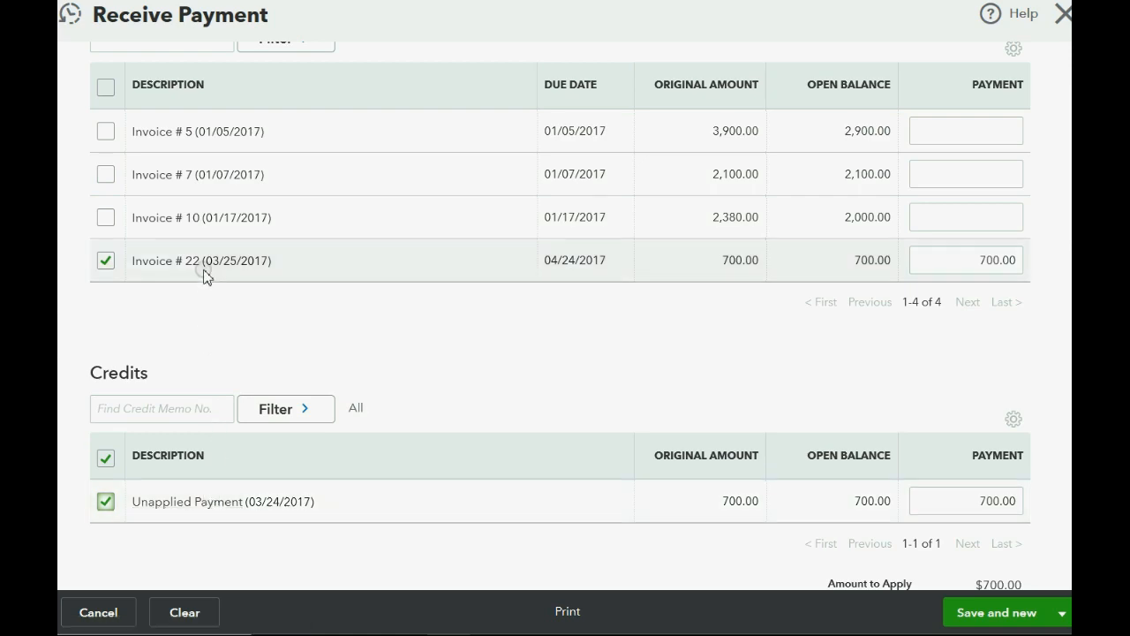
scroll(205, 276, "up", 4)
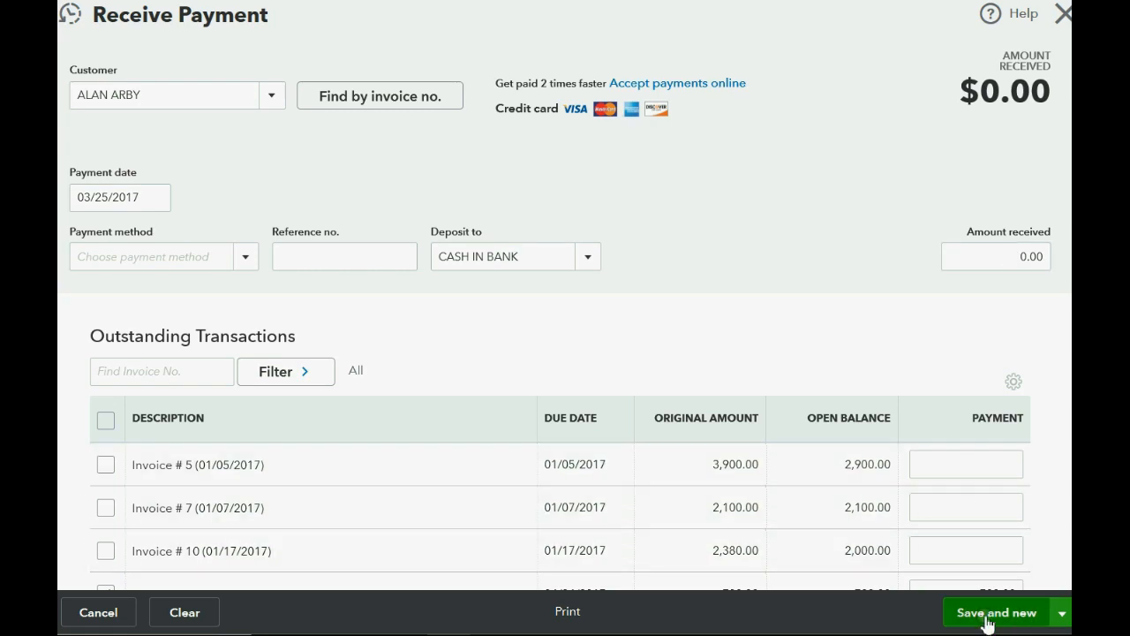
left_click(1061, 612)
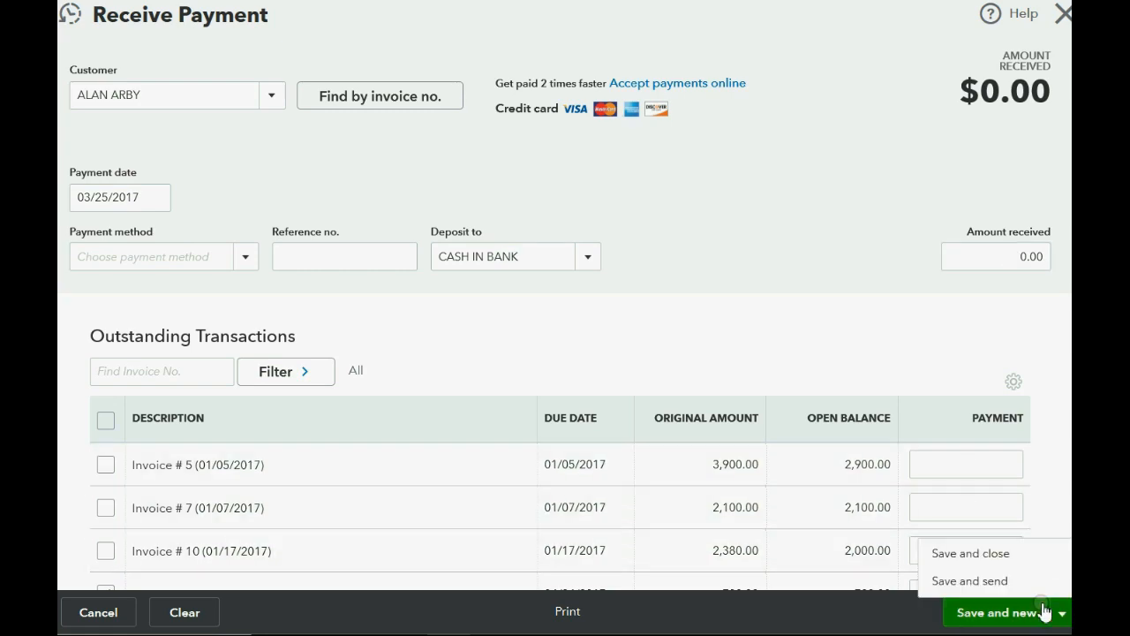
left_click(1020, 563)
scroll(979, 450, "down", 3)
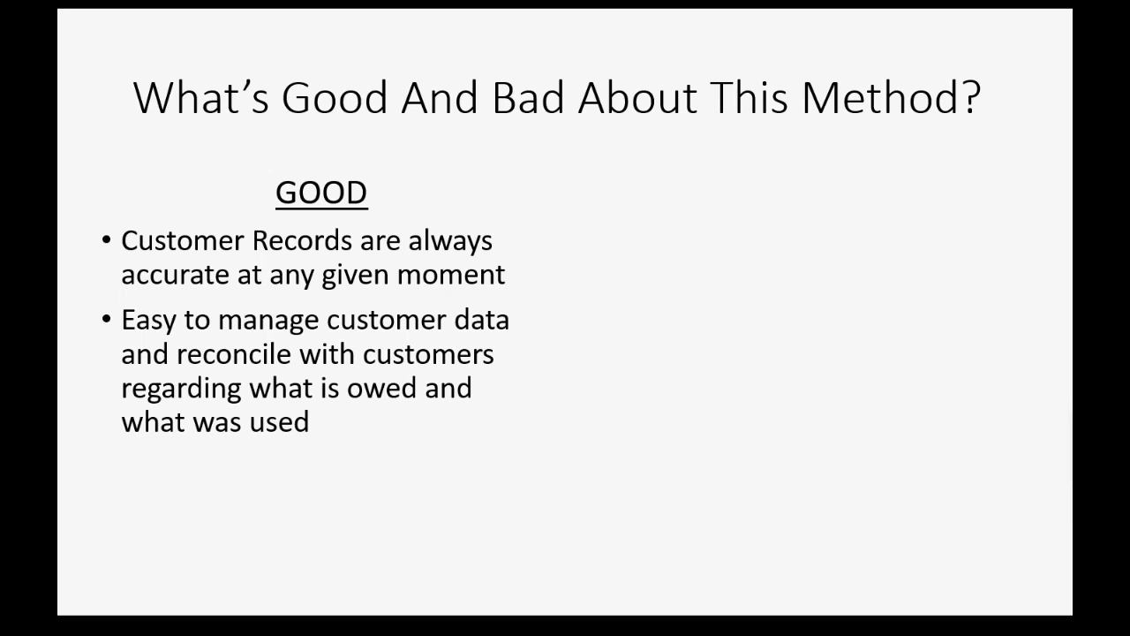
key("Right")
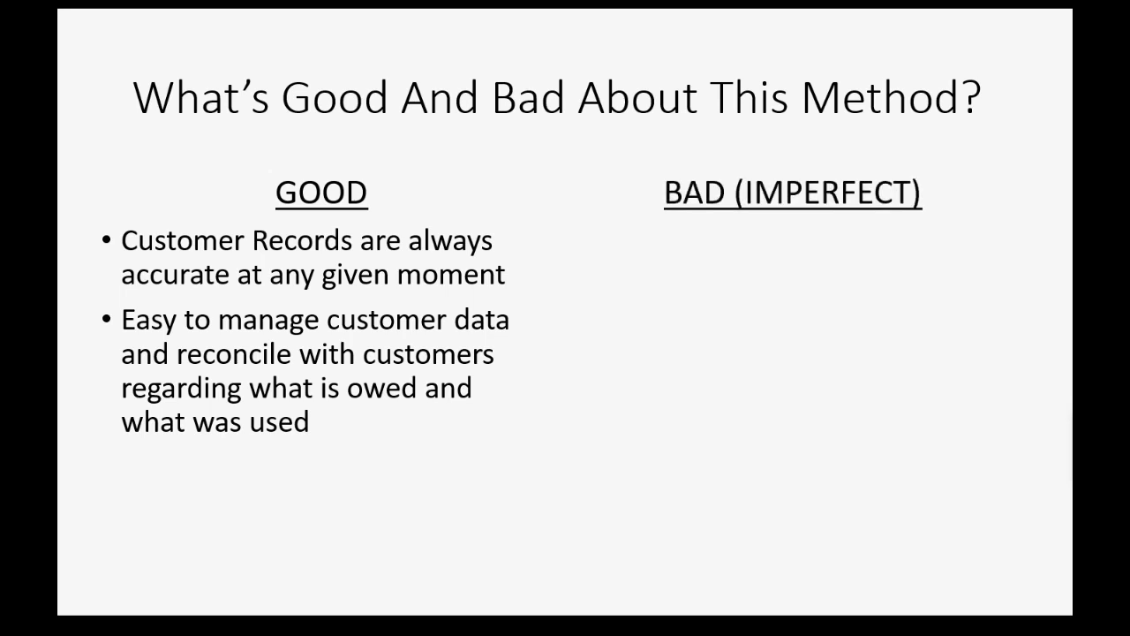